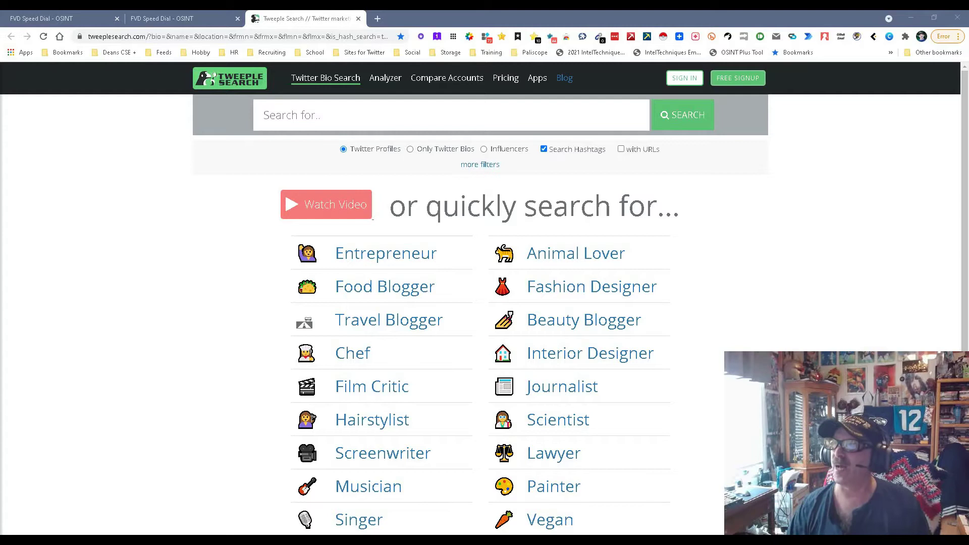
Search Twitter bios for 'java developer' via the Java suggestion and browse the matching profiles
left_click(263, 115)
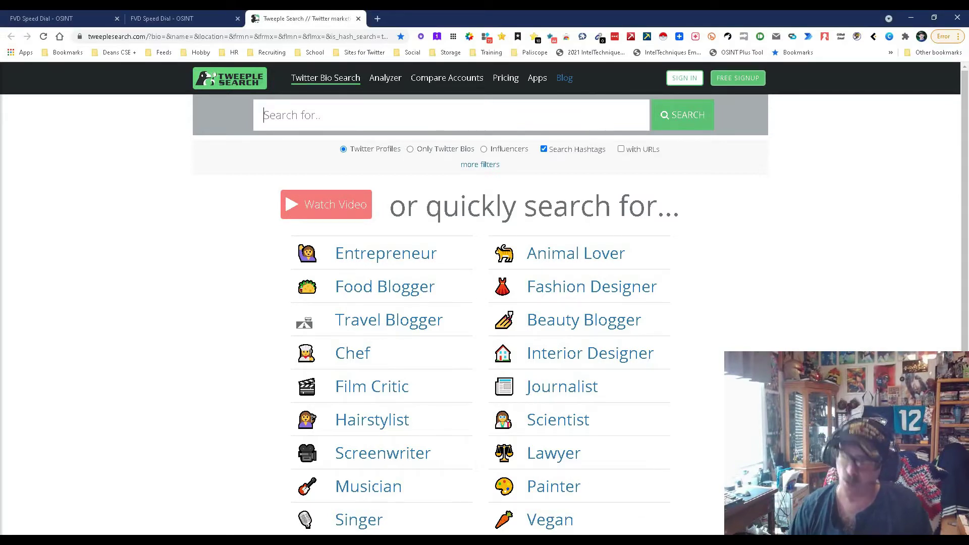
type("Java")
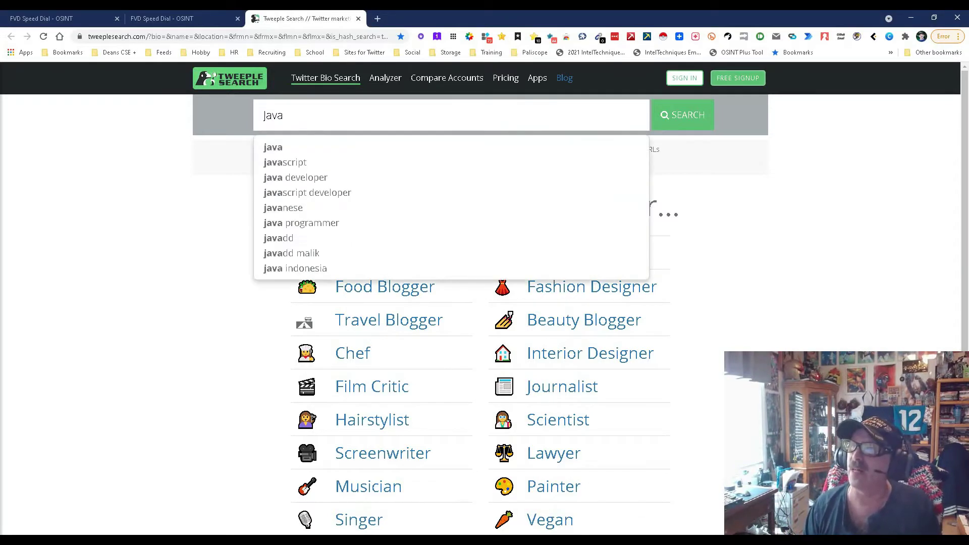
left_click(434, 177)
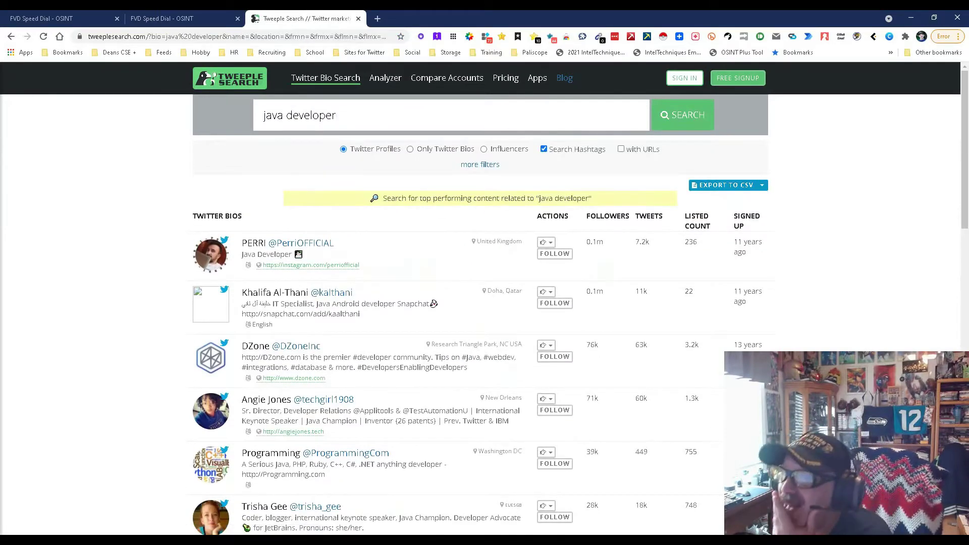
scroll(434, 303, "down", 13)
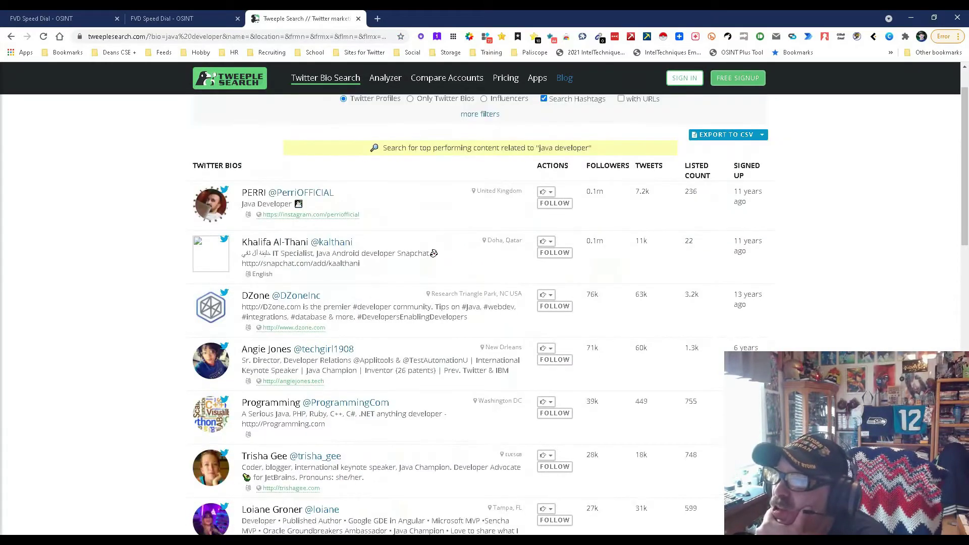
scroll(362, 294, "down", 5)
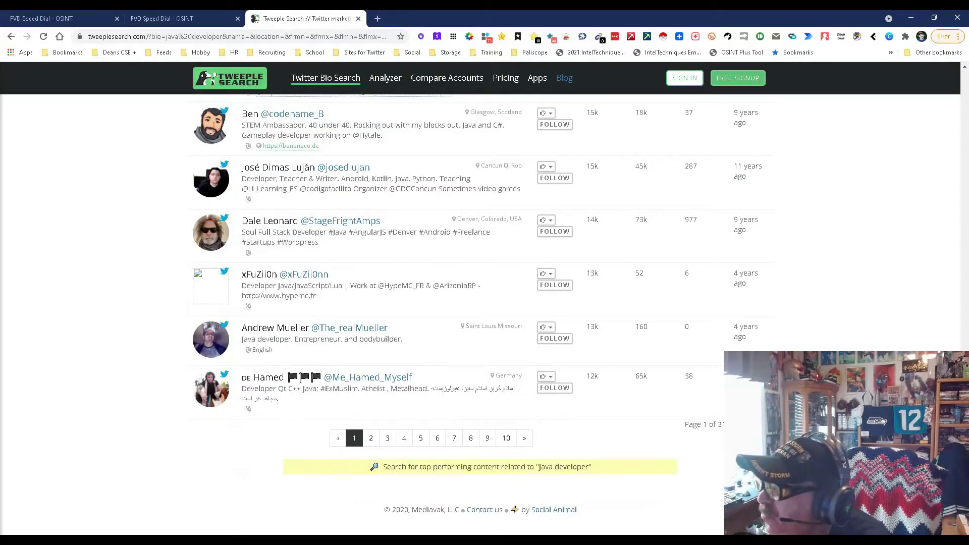
scroll(434, 120, "up", 17)
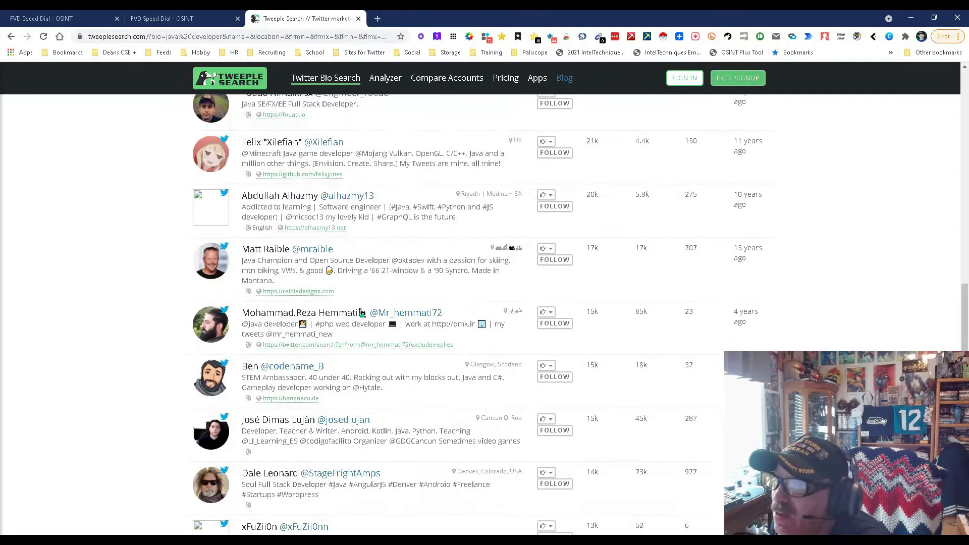
scroll(434, 120, "up", 4)
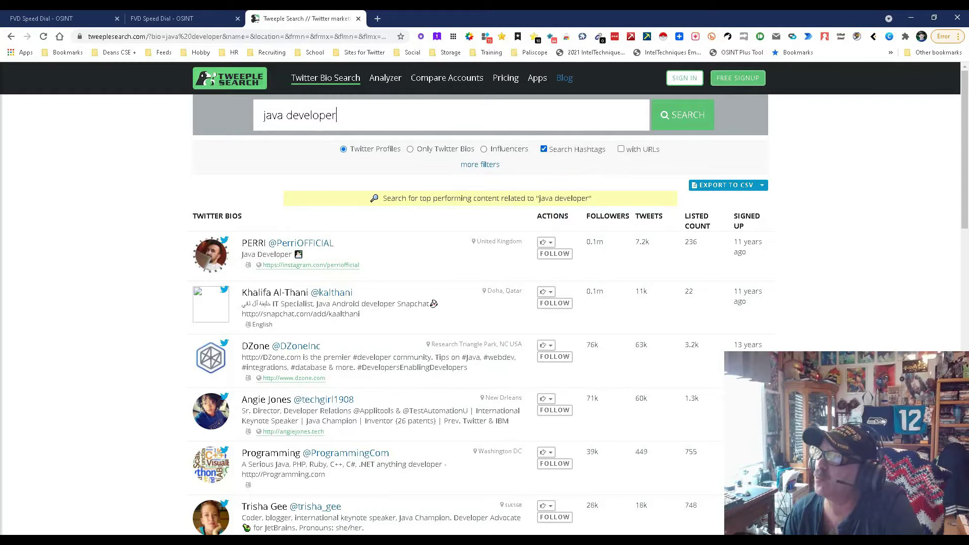
Add a USA location filter to the java developer search and review the results
left_click(481, 164)
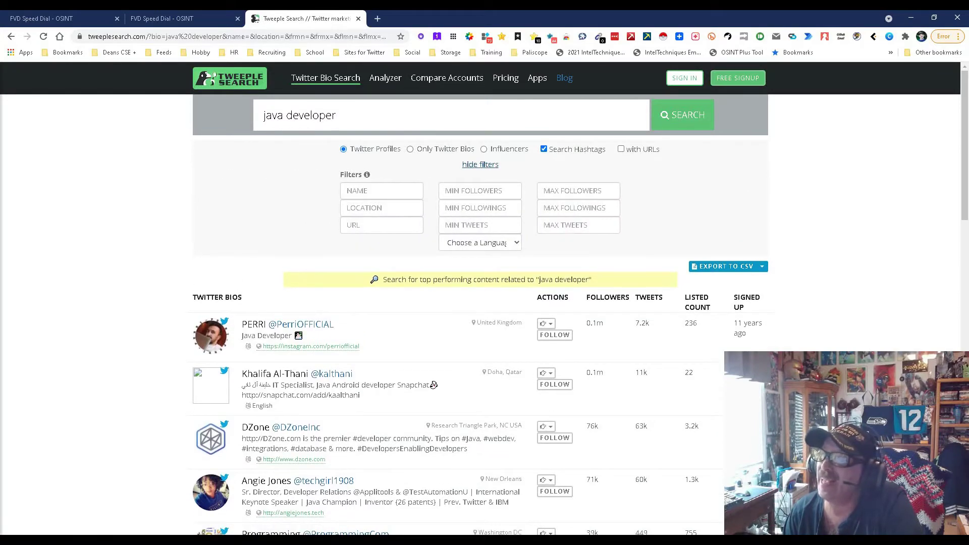
left_click(363, 208)
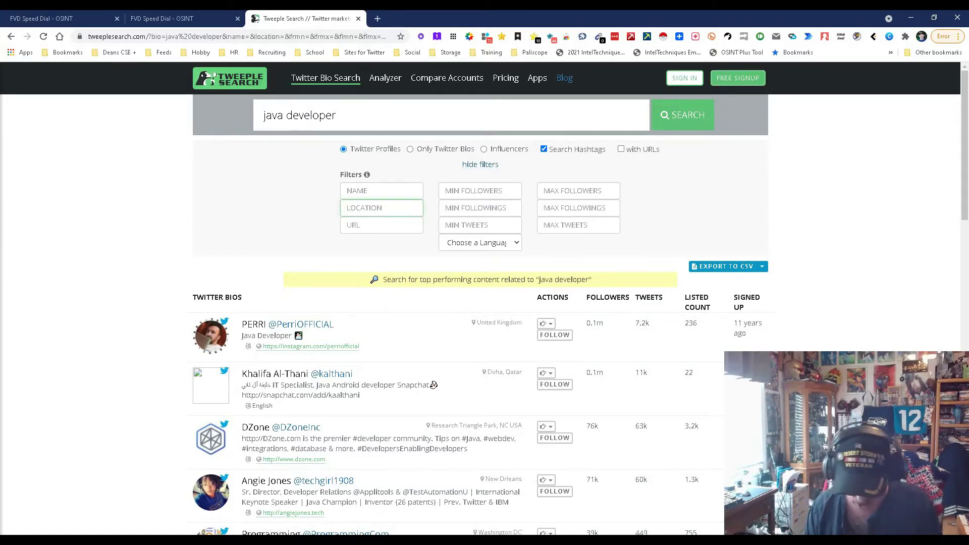
type("USA")
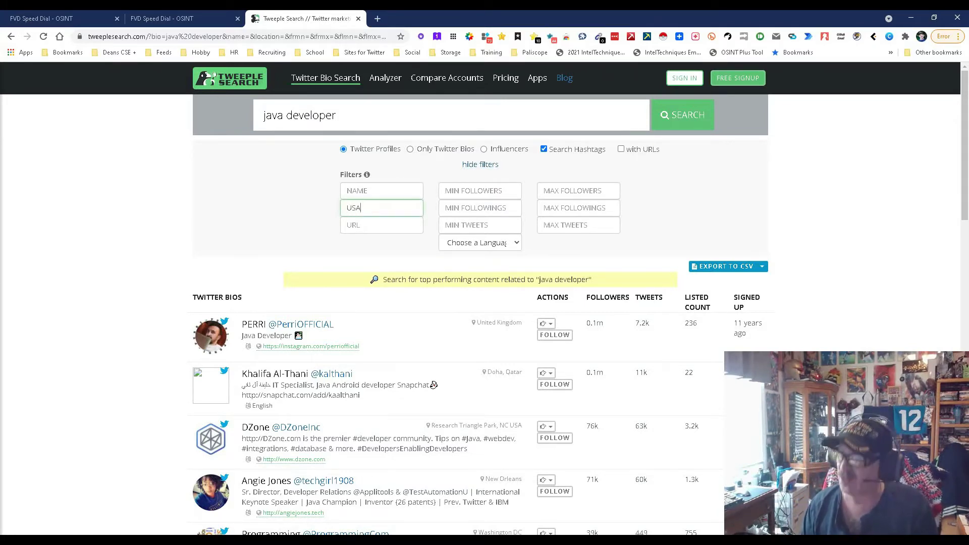
key("Return")
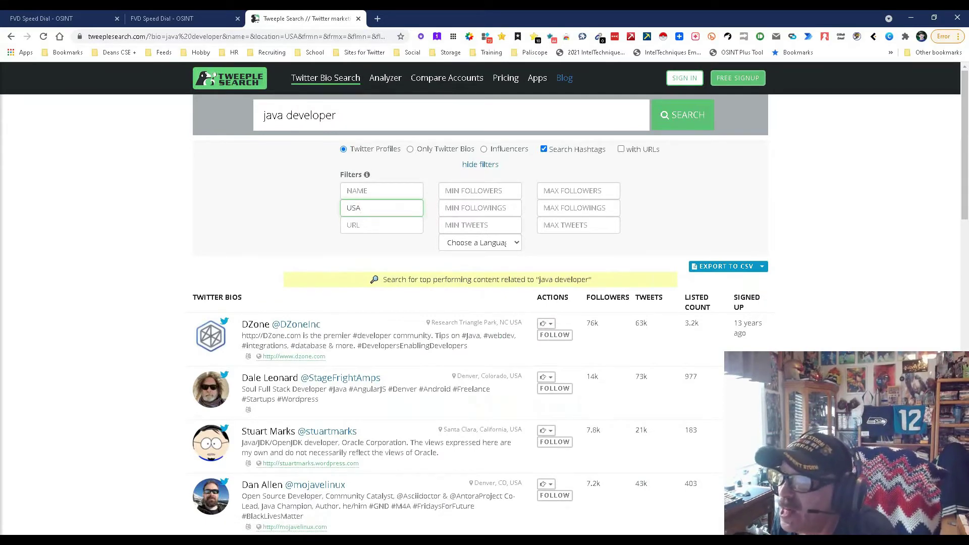
scroll(484, 313, "down", 20)
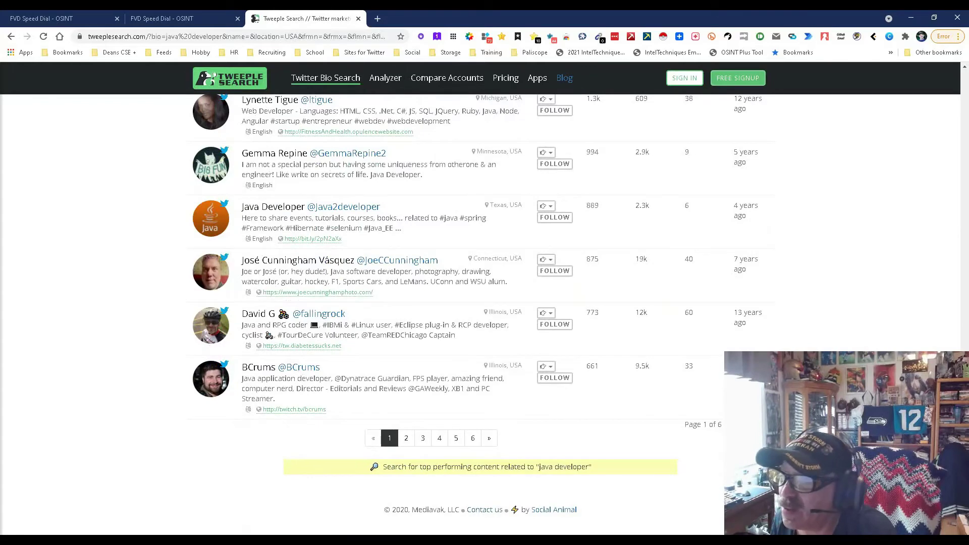
scroll(483, 313, "up", 20)
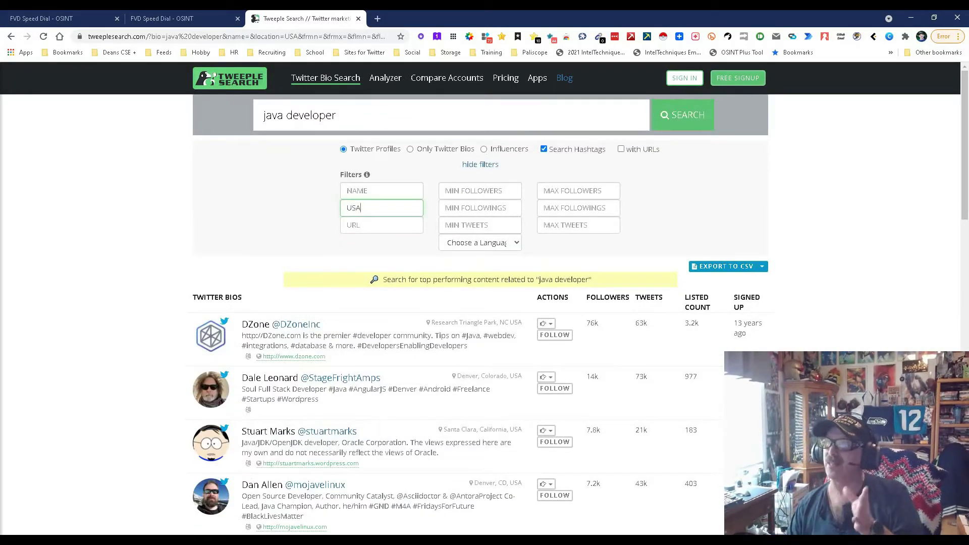
Replace the USA location filter with Seattle and rerun the java developer search
key("ctrl+a")
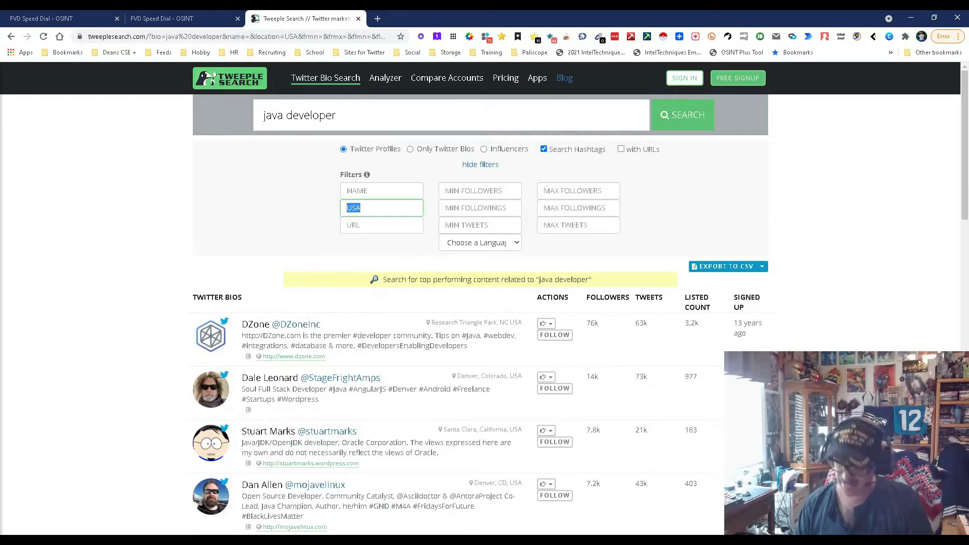
type("Seattle")
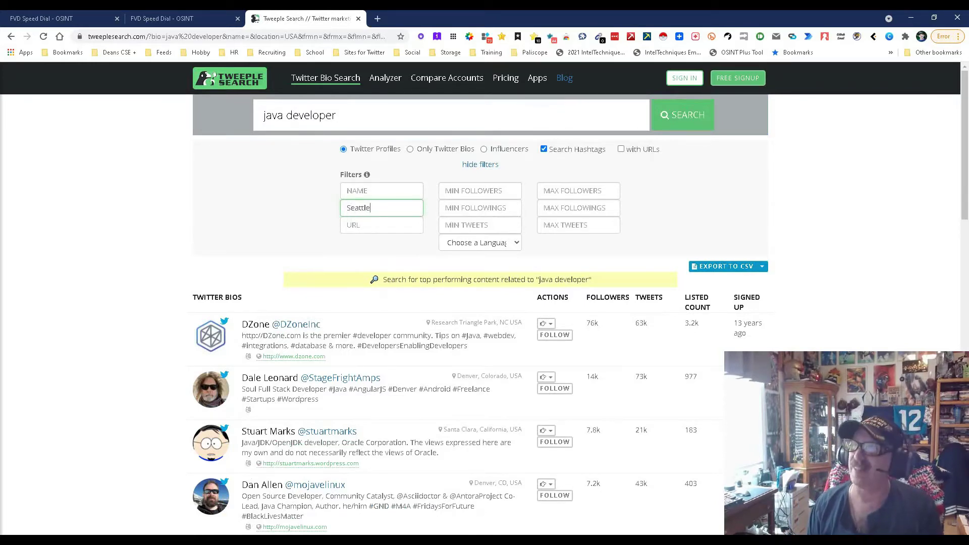
key("Return")
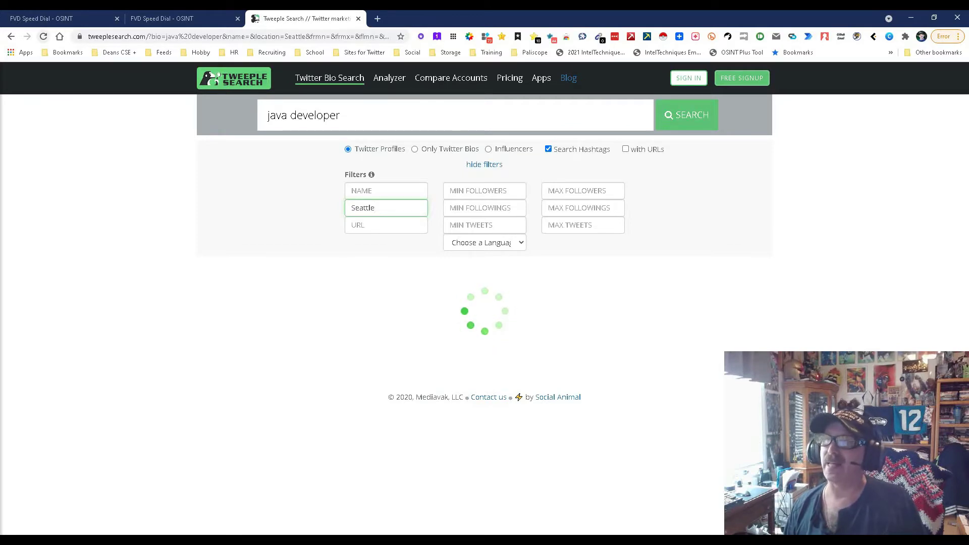
Retry the Seattle search, dismissing the daily-limit notice, until the login page appears
left_click(43, 37)
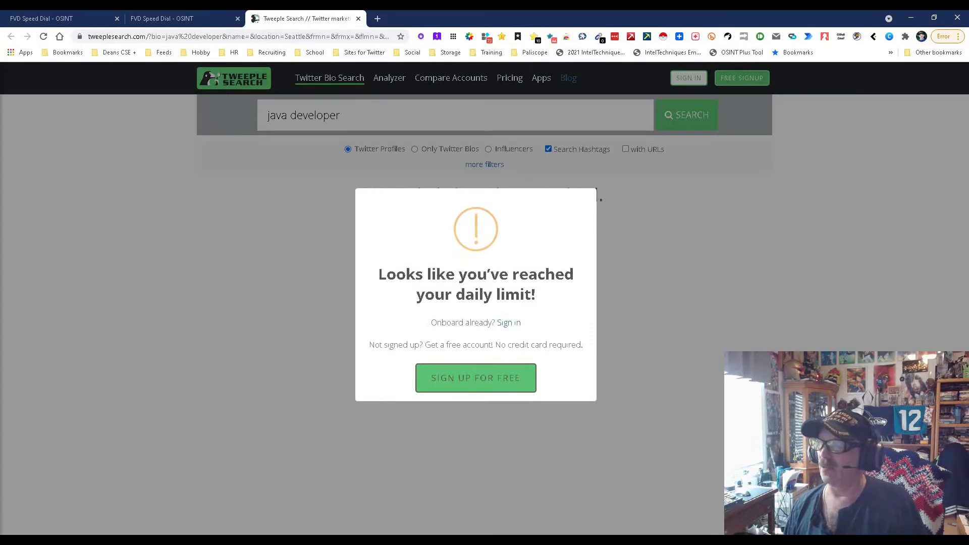
left_click(340, 115)
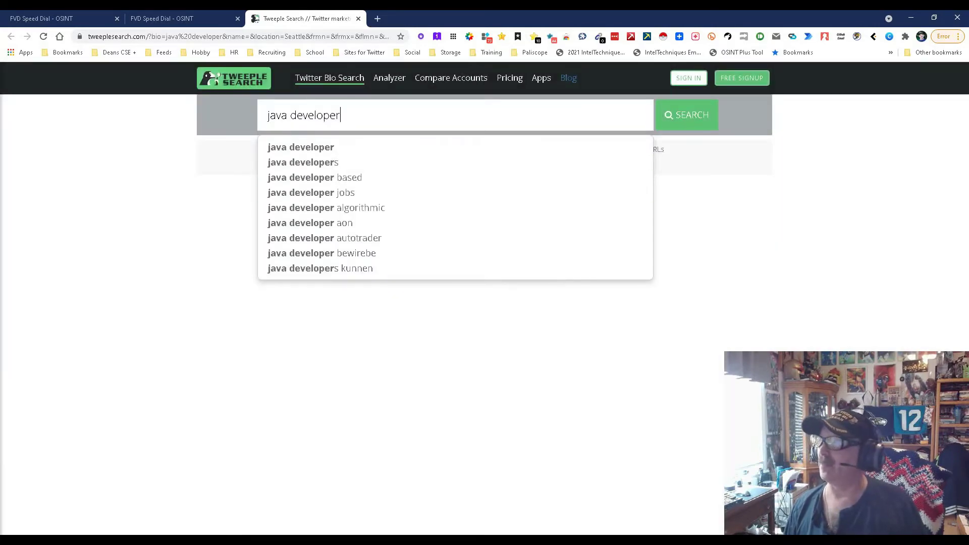
key("Return")
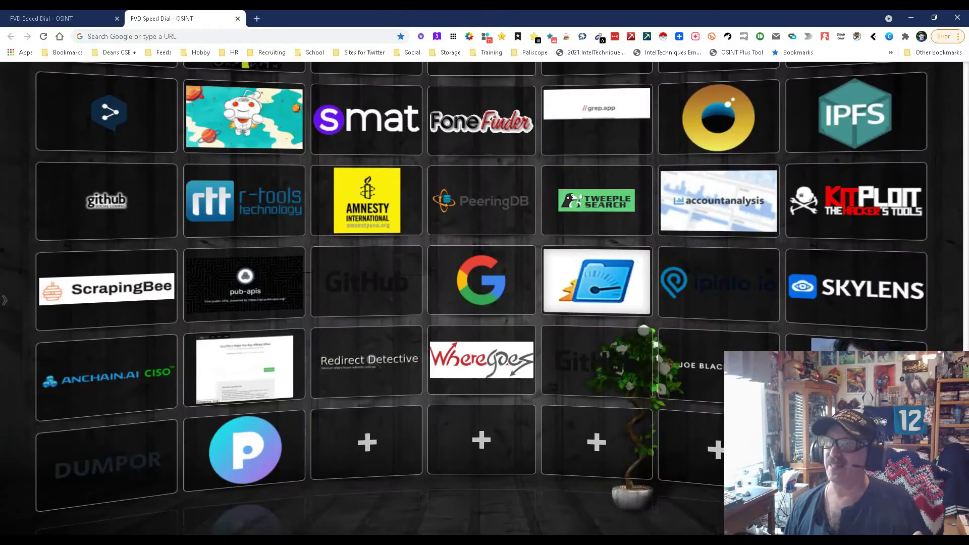
Reopen Tweeple Search in a fresh tab from Speed Dial and log in with Twitter
left_click(358, 19)
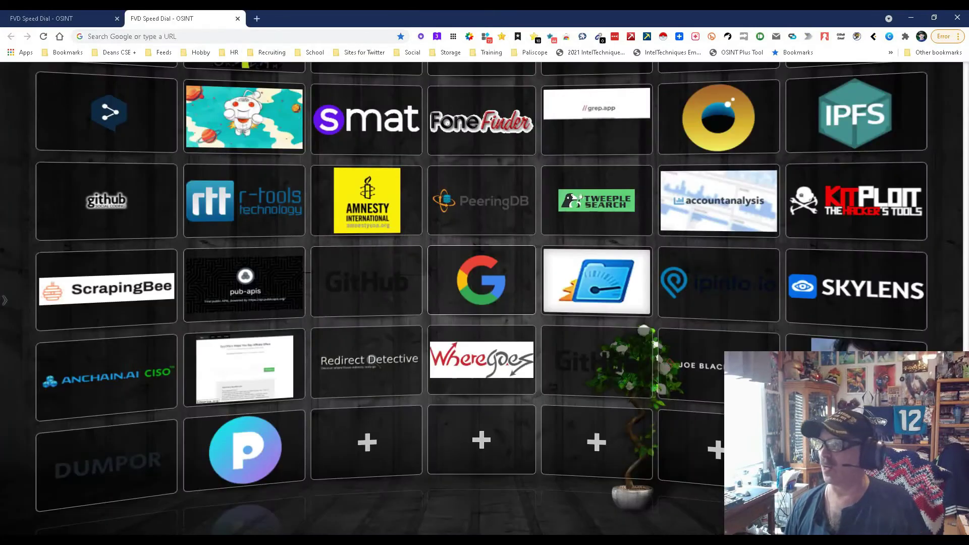
left_click(597, 201)
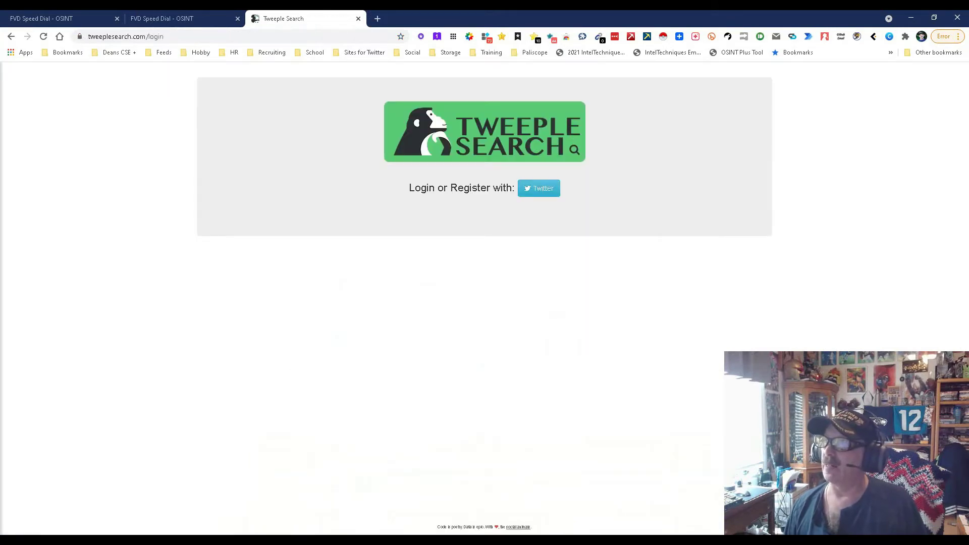
left_click(539, 188)
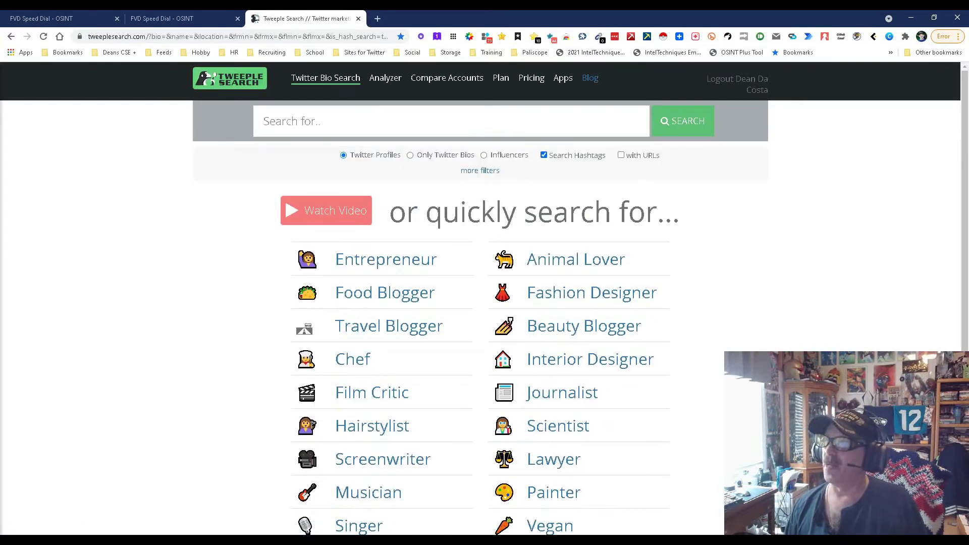
Search bios for 'java developer' with location Seattle as the logged-in user and review results
left_click(480, 170)
left_click(381, 213)
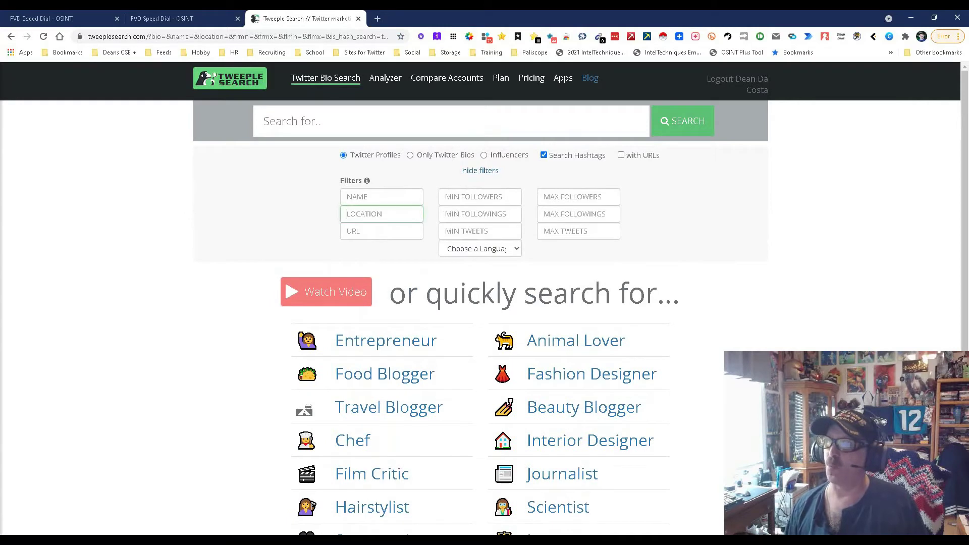
type("Seattle")
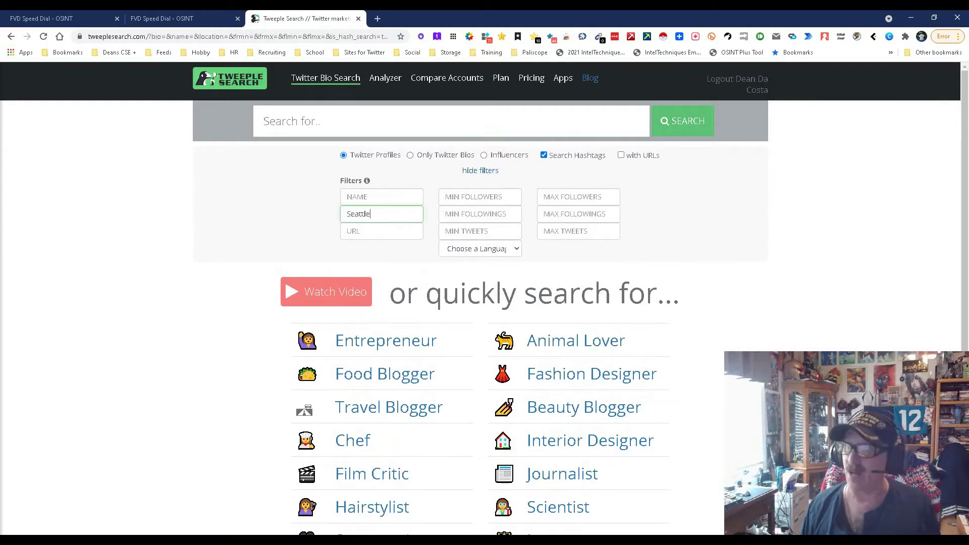
left_click(283, 121)
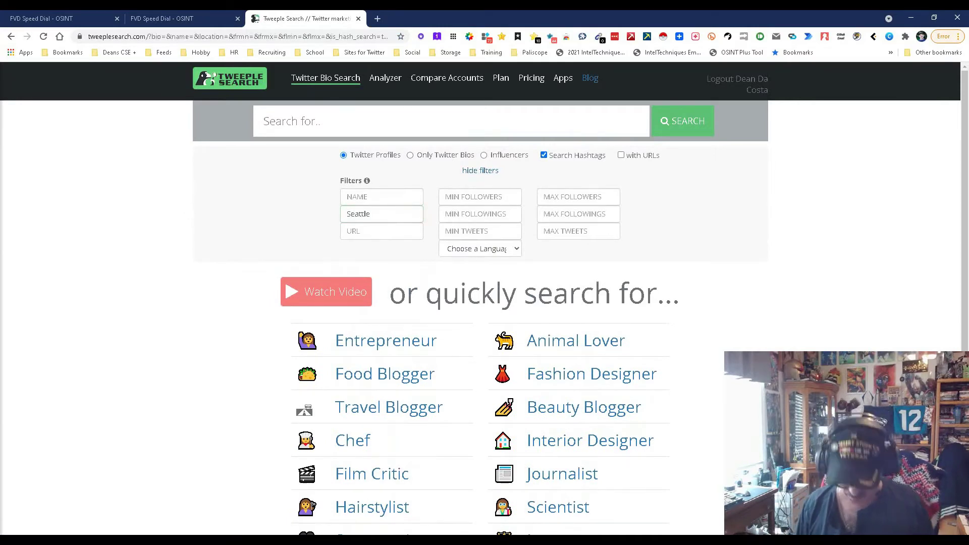
type("Java")
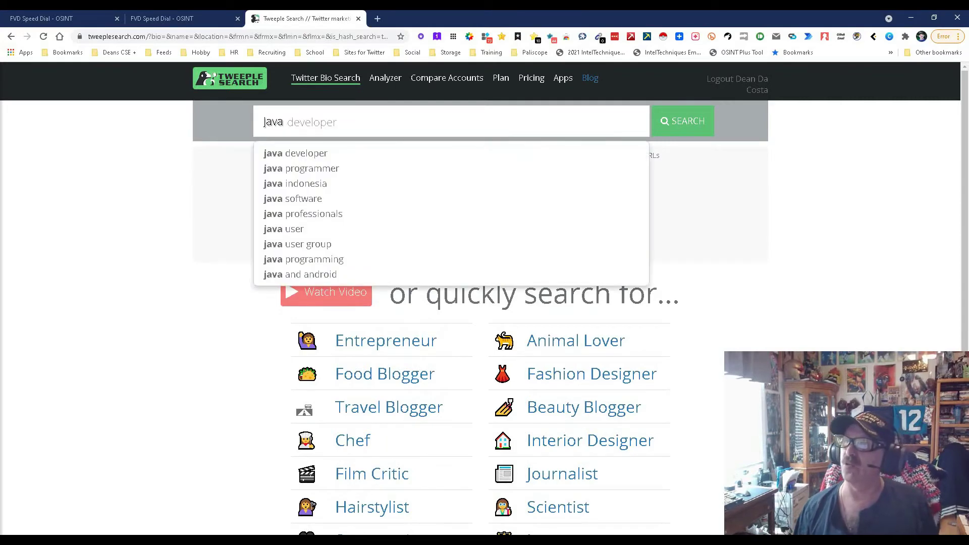
key("Down")
key("Return")
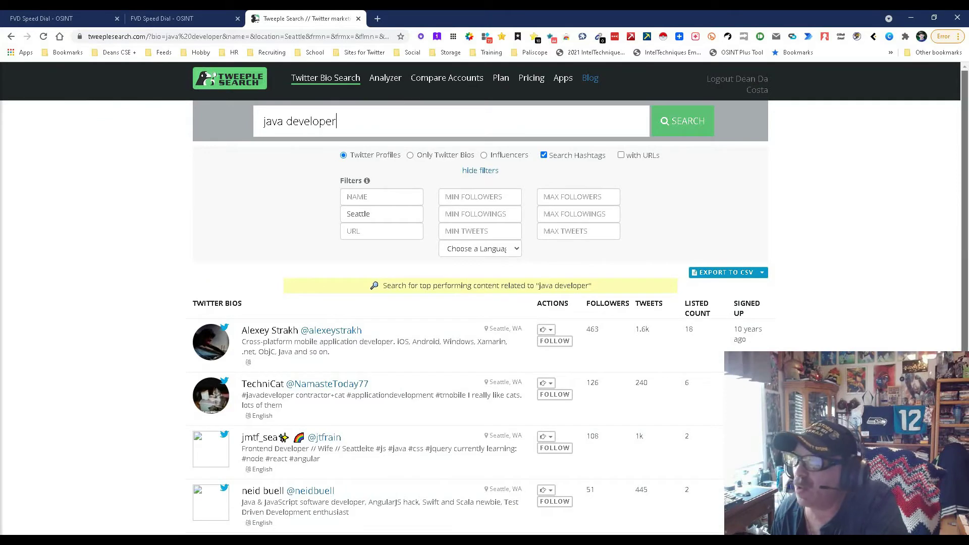
scroll(479, 313, "down", 4)
scroll(479, 313, "up", 4)
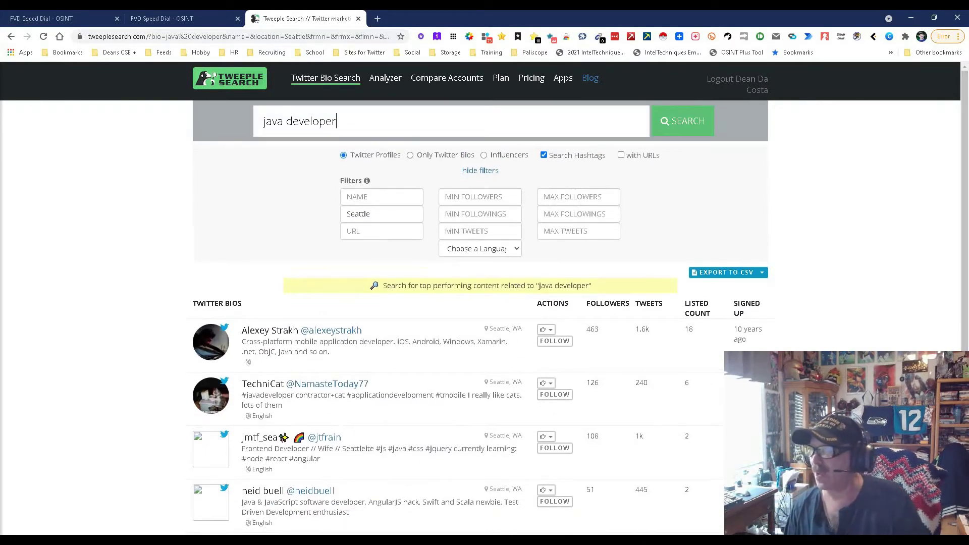
Swap the Seattle location for Washington and browse the single page of java developer results
scroll(480, 313, "down", 3)
scroll(479, 313, "up", 3)
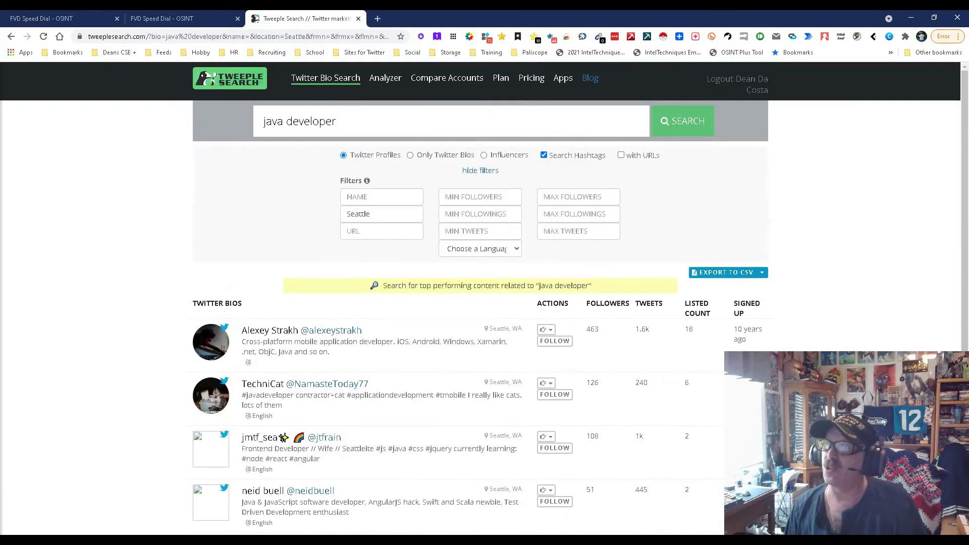
double_click(358, 214)
type("Washingto")
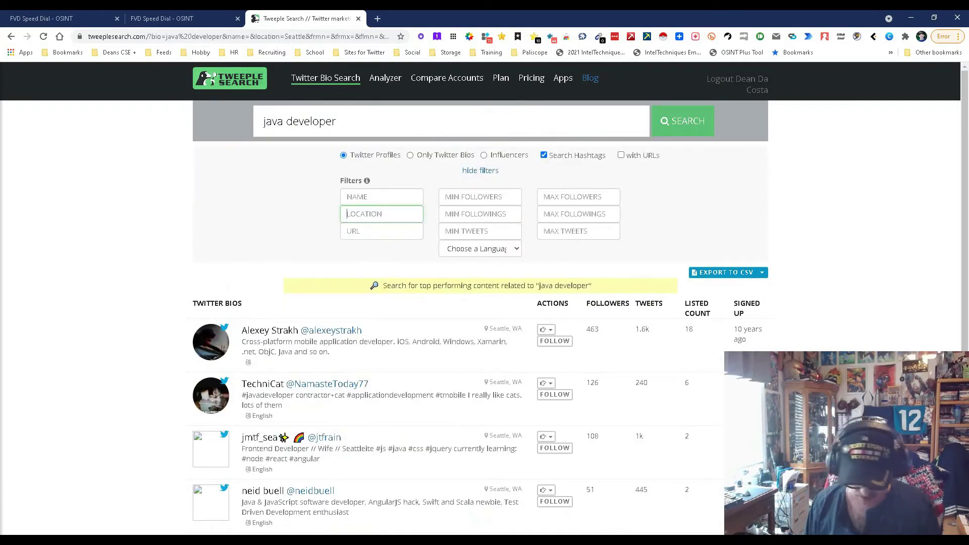
type("n")
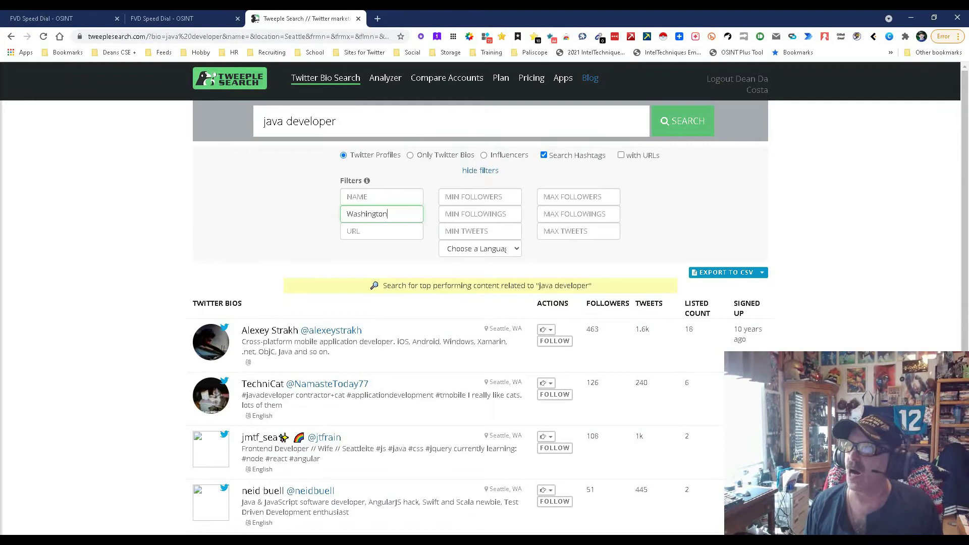
key("Return")
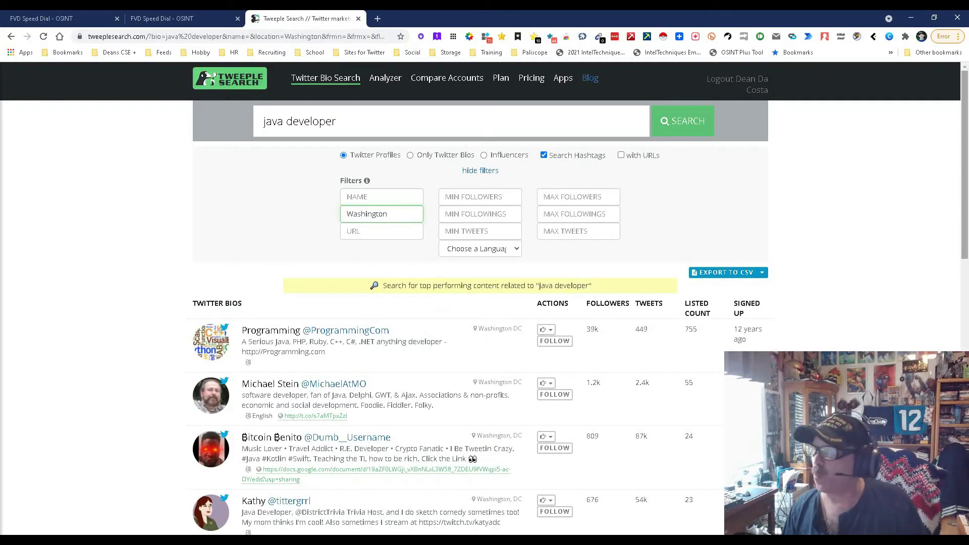
scroll(480, 318, "down", 15)
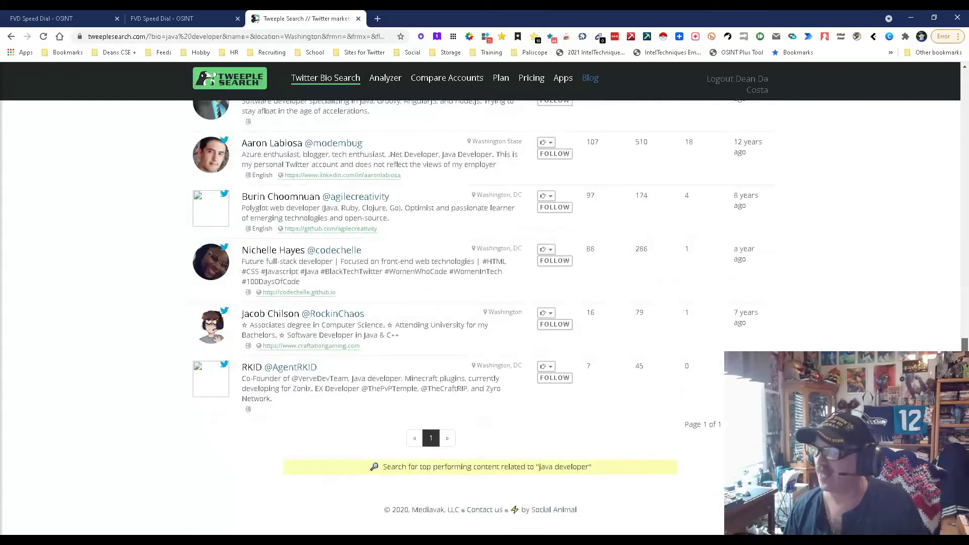
scroll(480, 318, "up", 15)
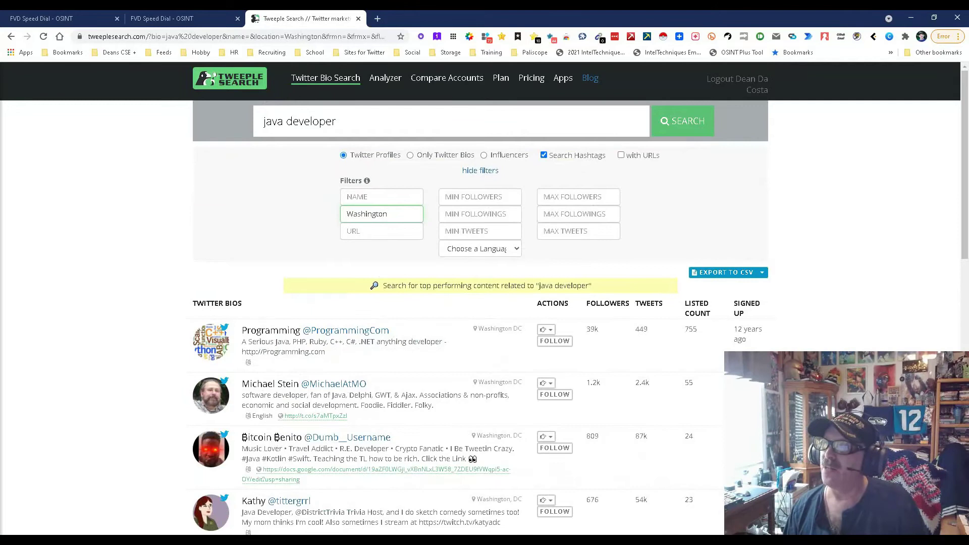
Clear the Washington location and try limiting results to English-language accounts
key("ctrl+a")
key("BackSpace")
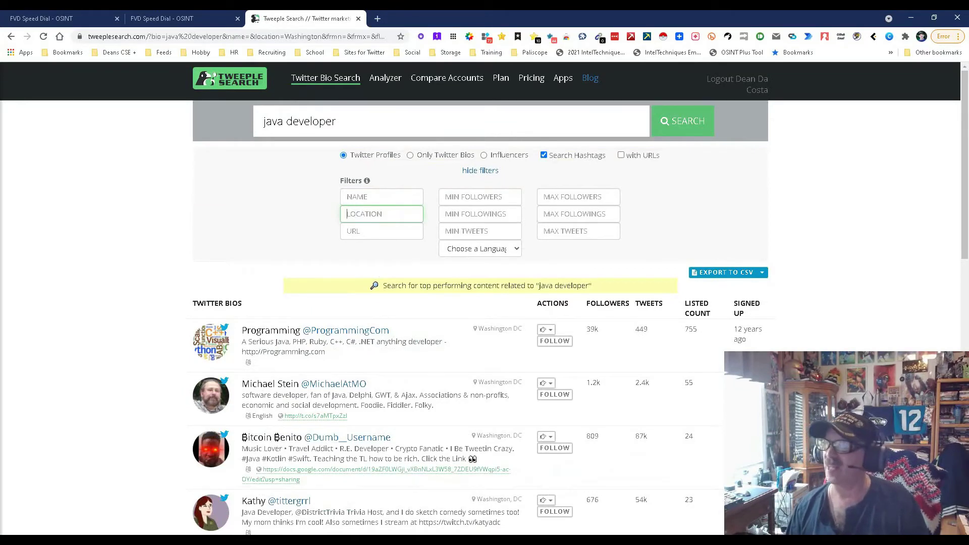
left_click(480, 248)
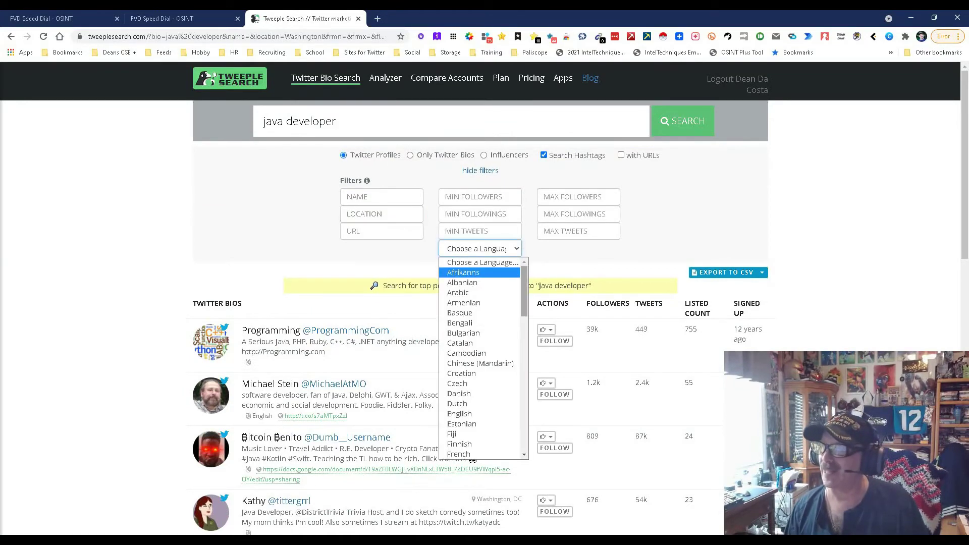
scroll(483, 358, "down", 4)
left_click(460, 313)
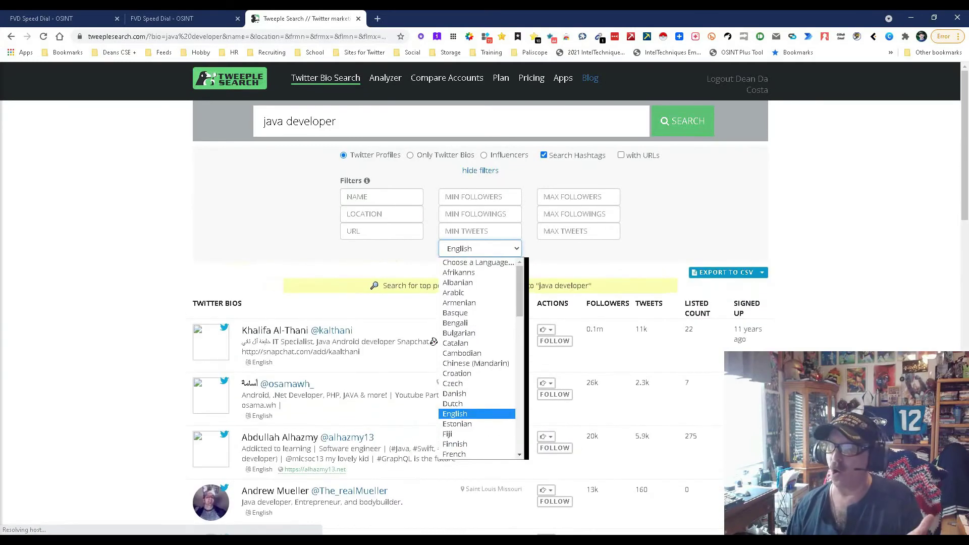
left_click(434, 342)
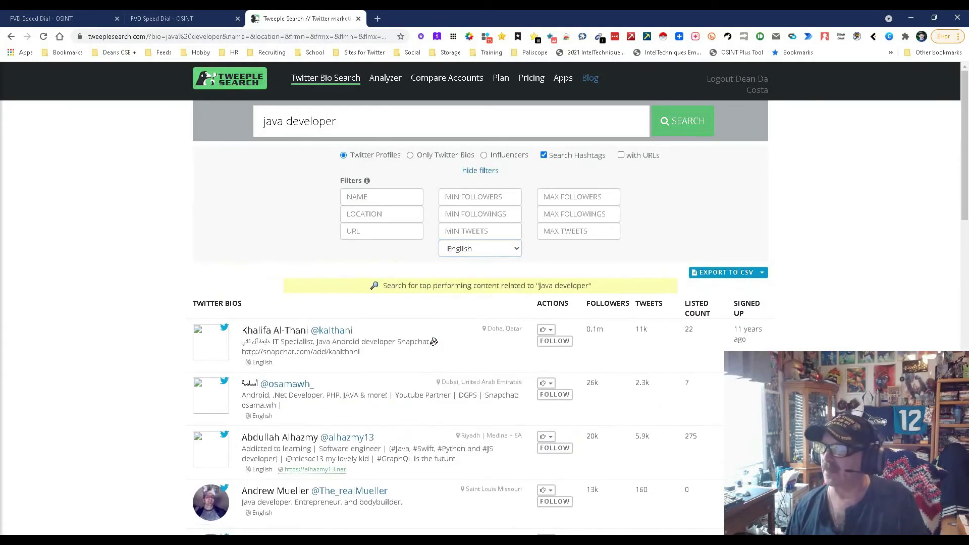
scroll(433, 342, "down", 7)
scroll(434, 341, "up", 7)
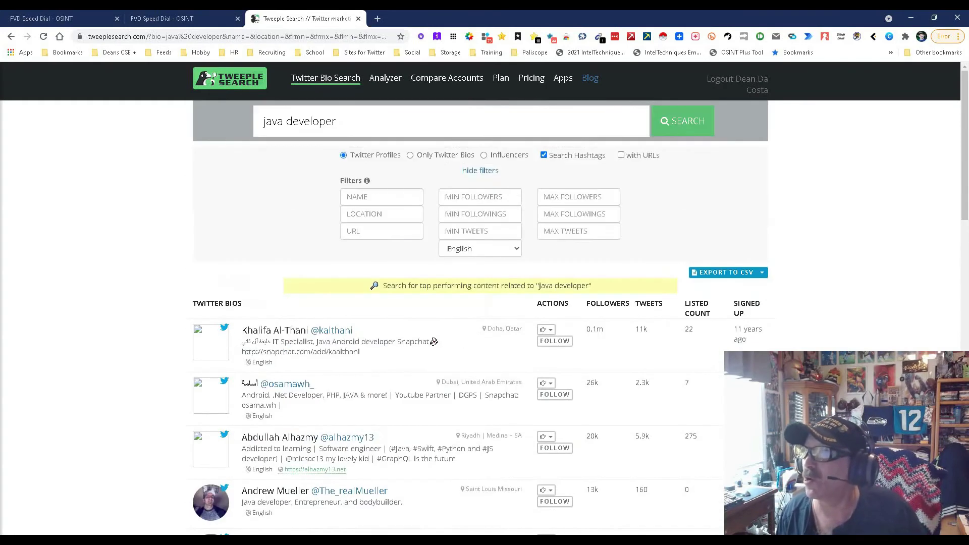
Reset the language to Choose a Language, leave Location empty, and rerun the search
key("alt+Down")
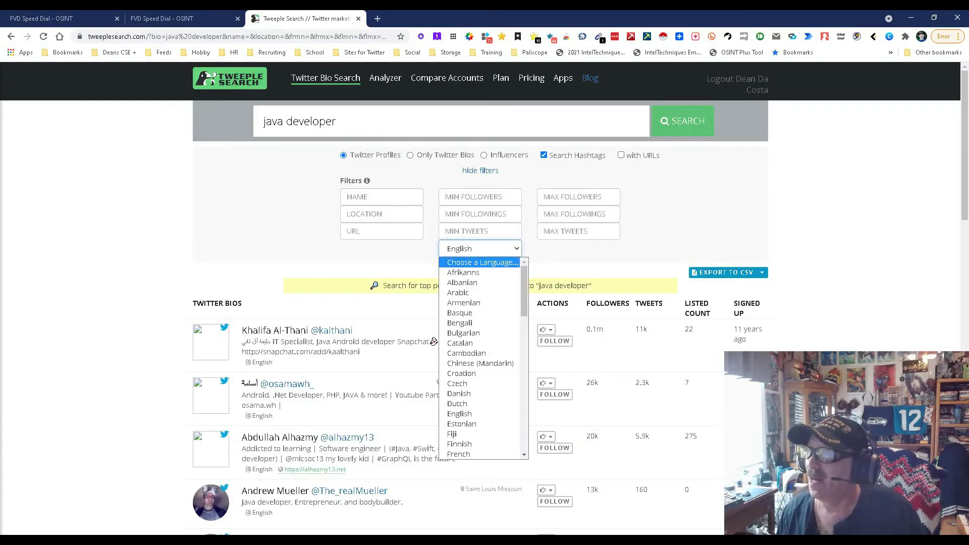
key("Escape")
key("Up")
key("shift+Tab")
key("shift+Tab")
key("shift+Tab")
key("shift+Tab")
key("shift+Tab")
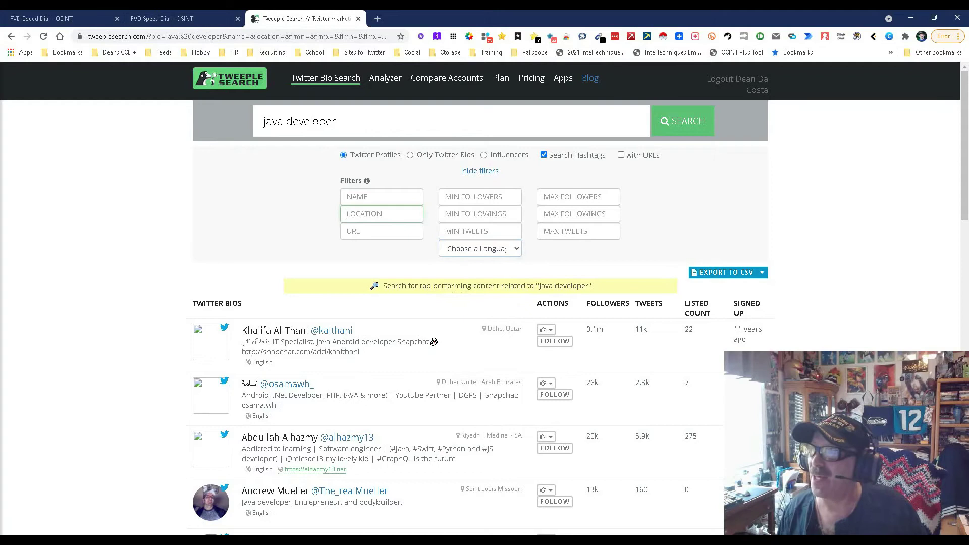
type("USa")
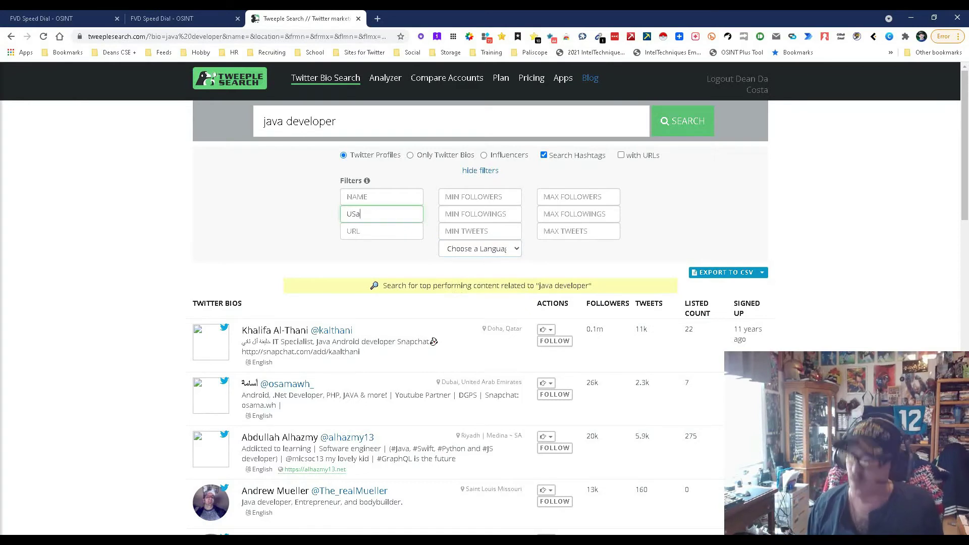
key("BackSpace")
key("BackSpace")
key("BackSpace")
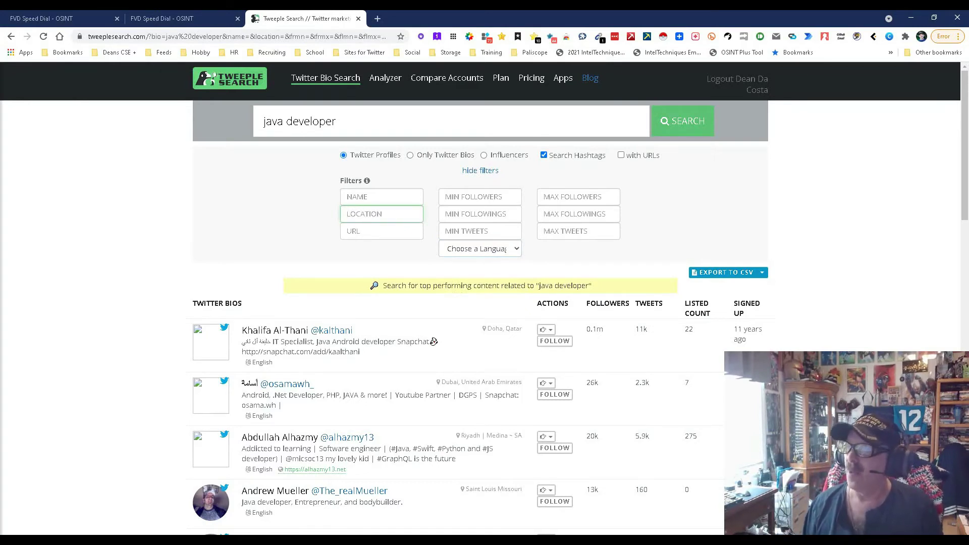
key("shift+Tab")
key("shift+Tab")
key("shift+Tab")
key("shift+Tab")
key("shift+Tab")
key("Return")
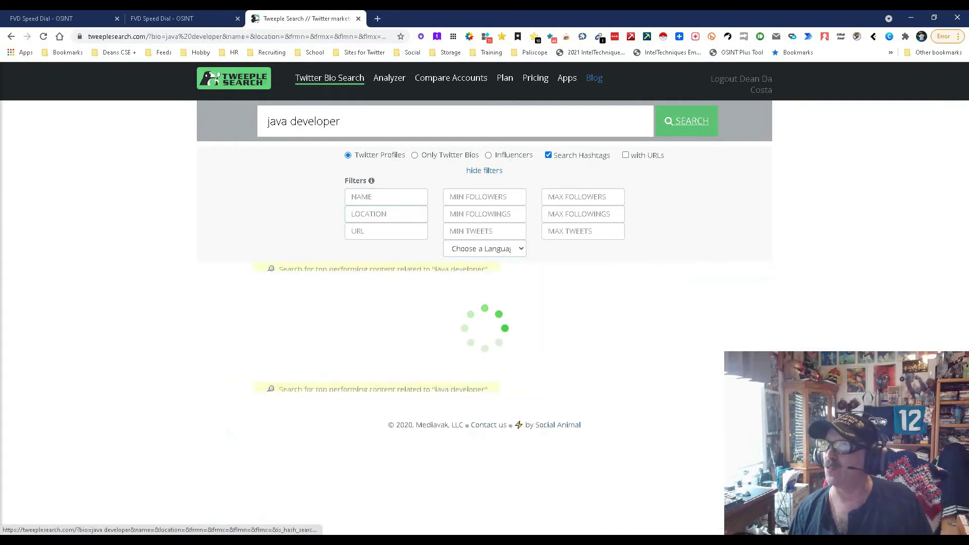
Browse the 31 pages of unfiltered results, then switch the search scope to Only Twitter Bios
scroll(434, 138, "down", 5)
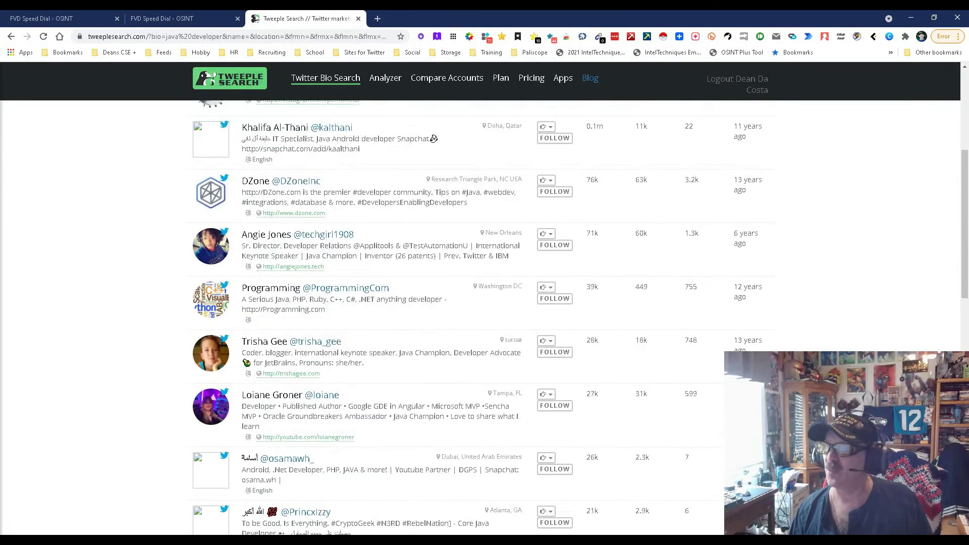
scroll(480, 303, "down", 7)
scroll(480, 303, "up", 12)
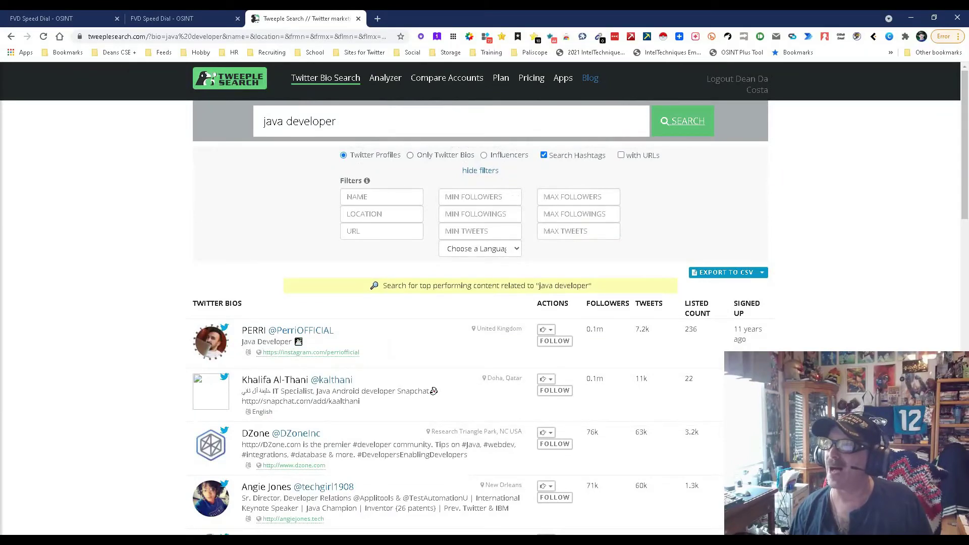
left_click(410, 155)
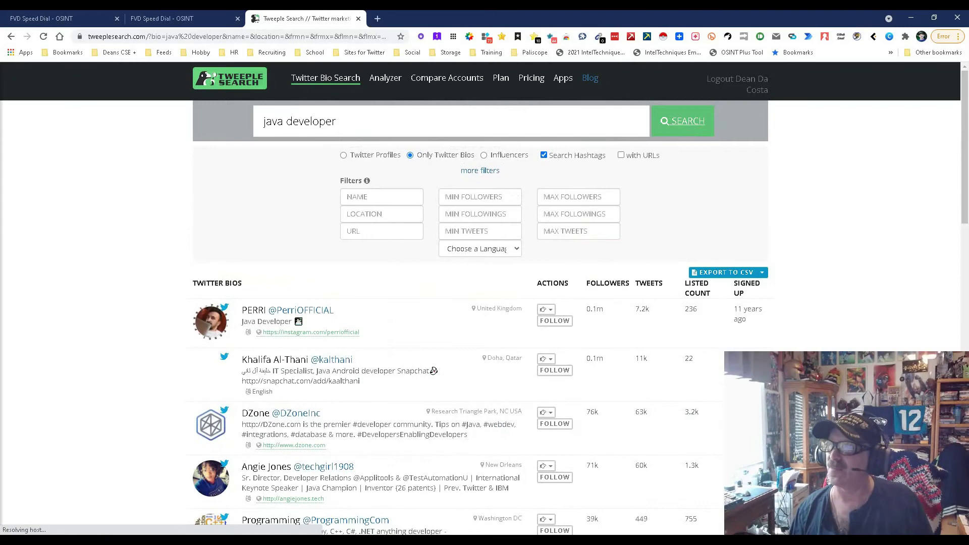
scroll(433, 371, "down", 15)
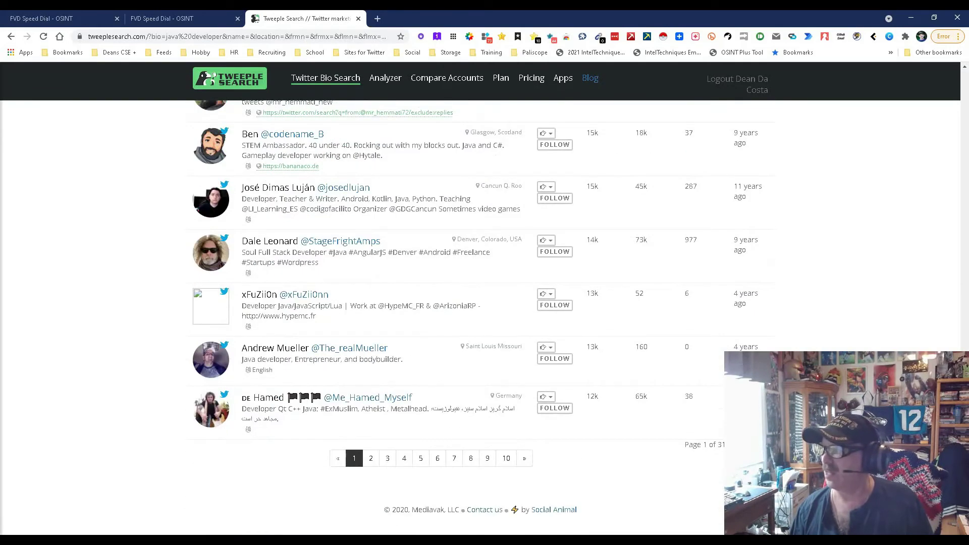
scroll(433, 371, "up", 15)
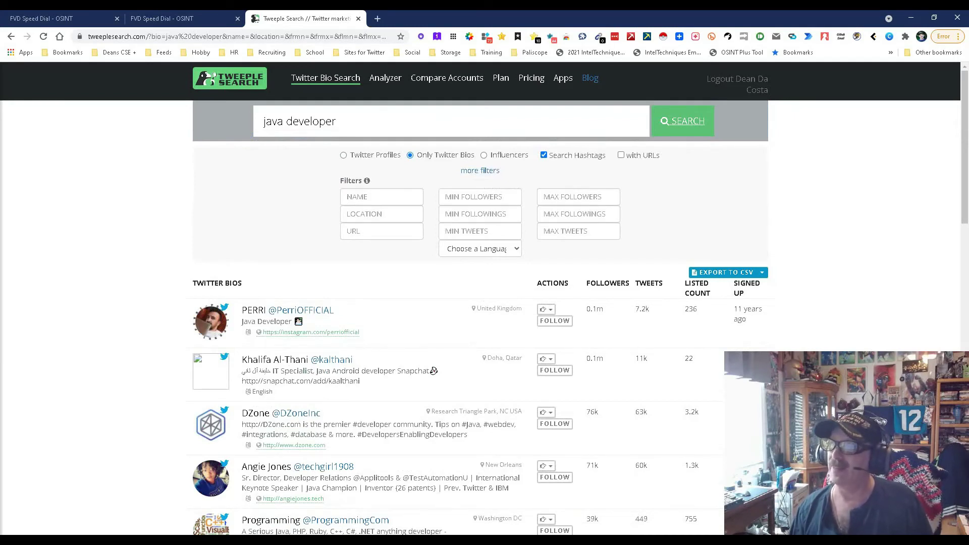
Add a USA location to the bio-only java developer search and run it twice
left_click(382, 214)
type("USA")
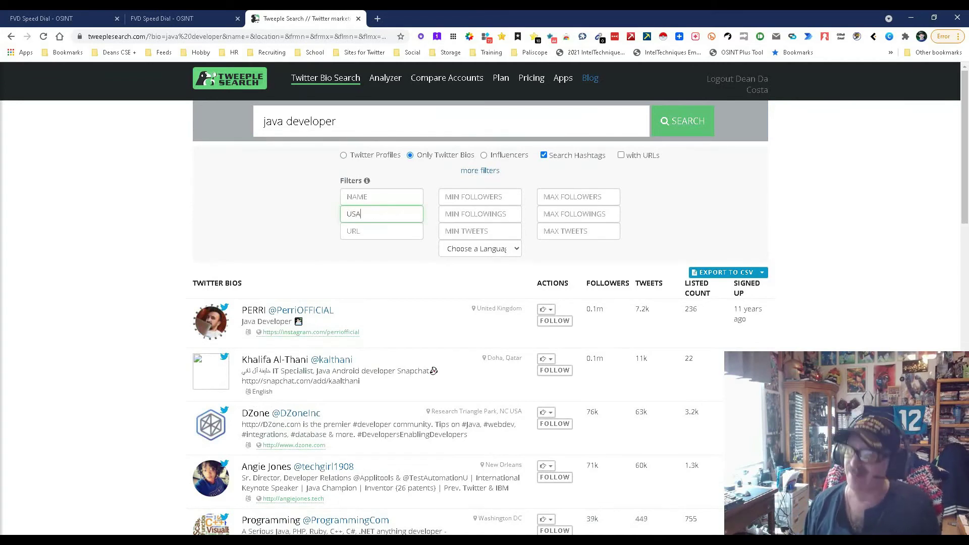
key("Return")
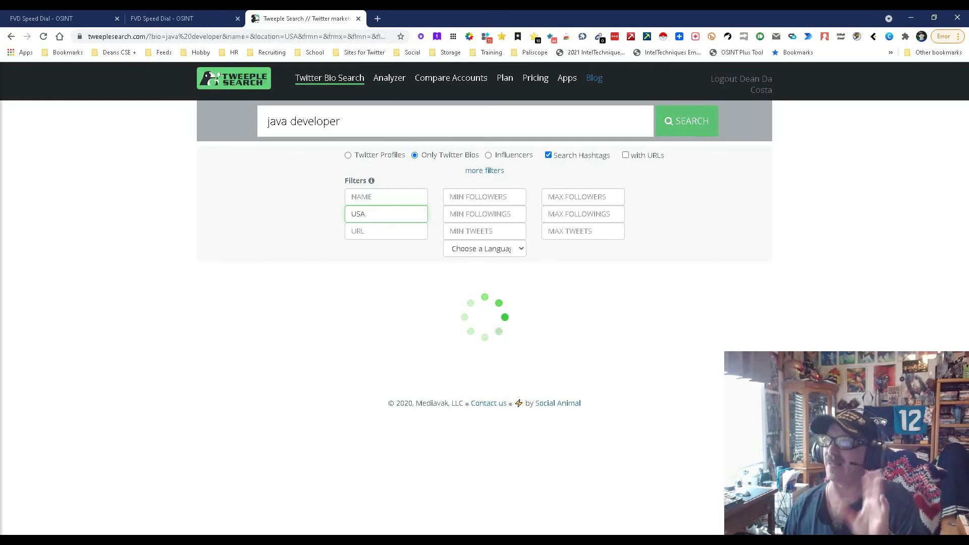
left_click(687, 121)
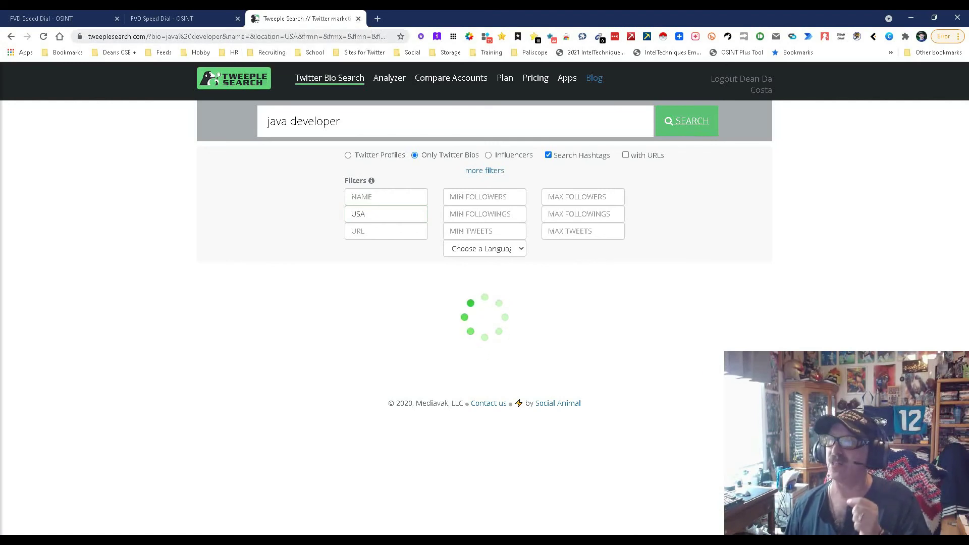
Close and reopen Tweeple Search from the speed dial, then search Twitter profiles for 'java developer'
left_click(359, 18)
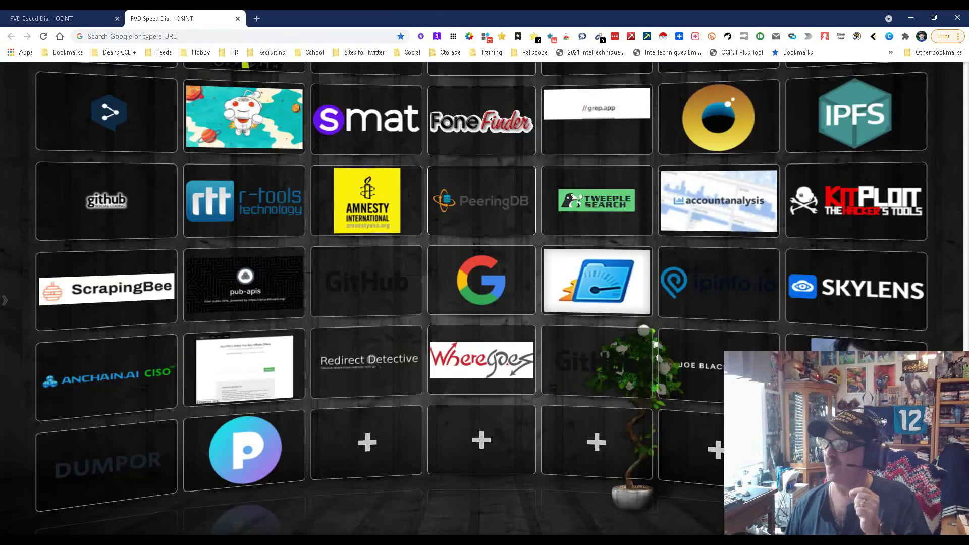
left_click(597, 201)
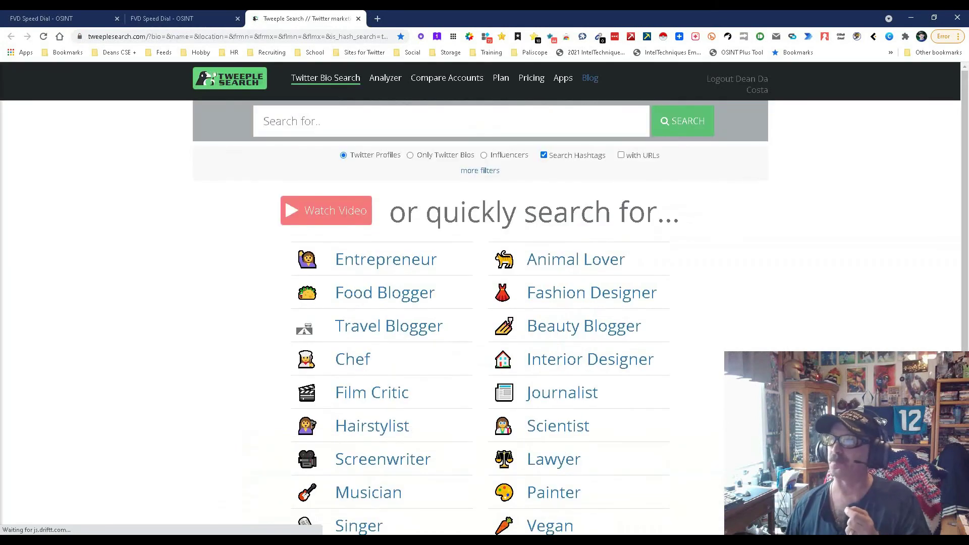
type("java")
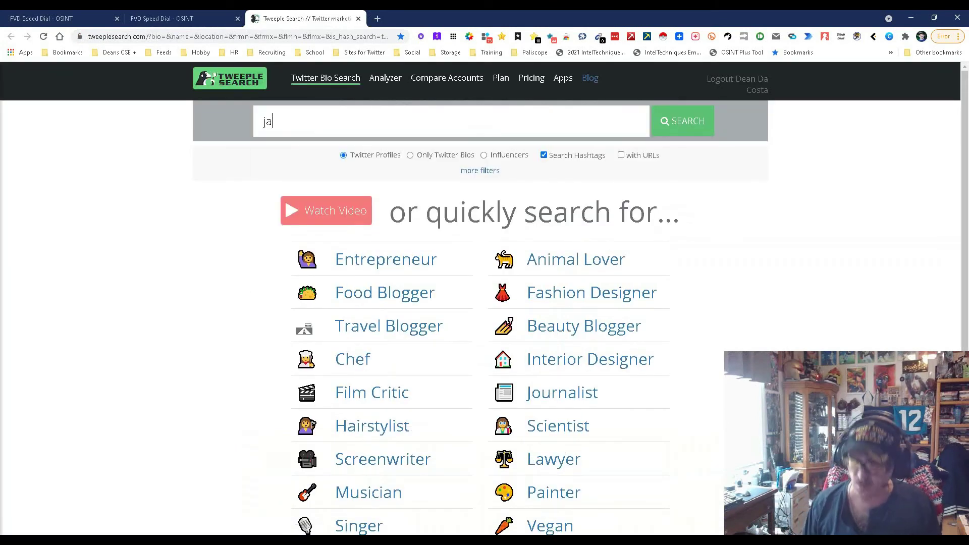
key("Down")
key("Down")
key("Down")
key("Return")
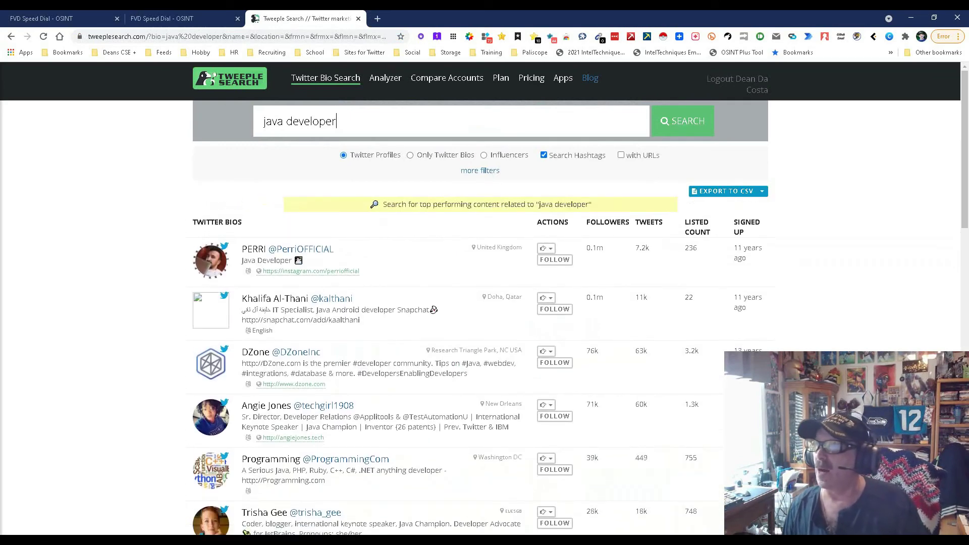
scroll(434, 310, "down", 5)
scroll(434, 310, "up", 5)
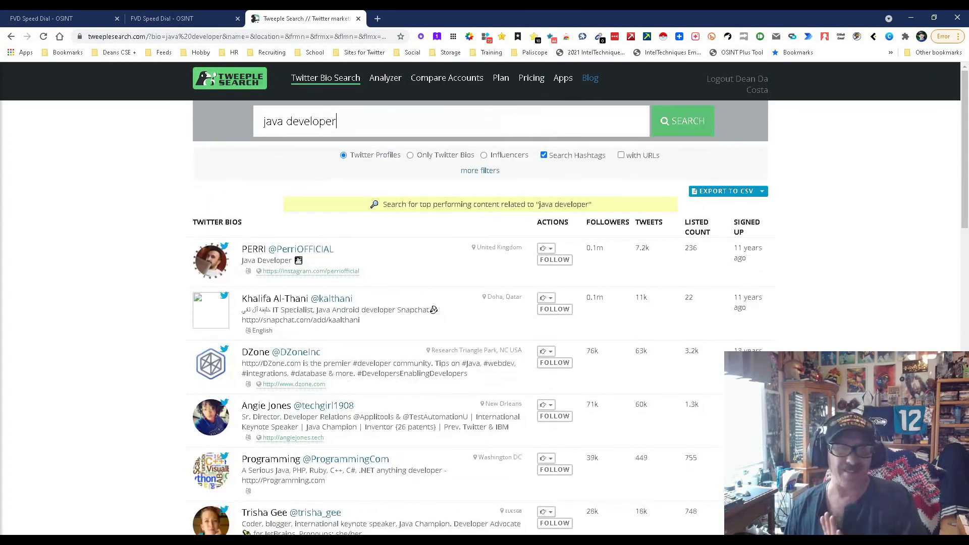